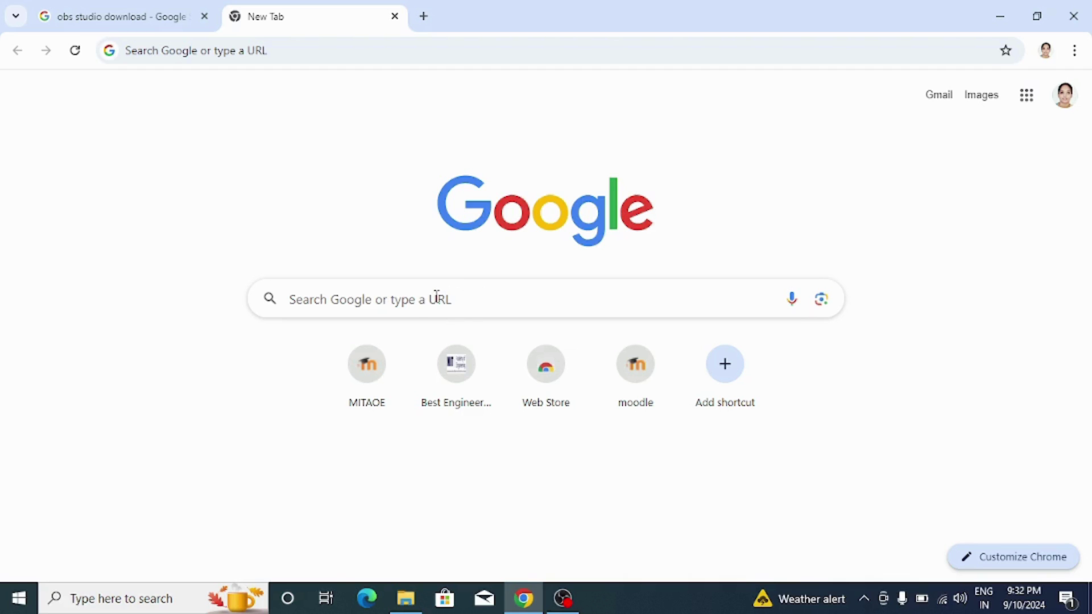
Search Google for 'obs studio download' using the suggested query.
click(411, 298)
click(375, 338)
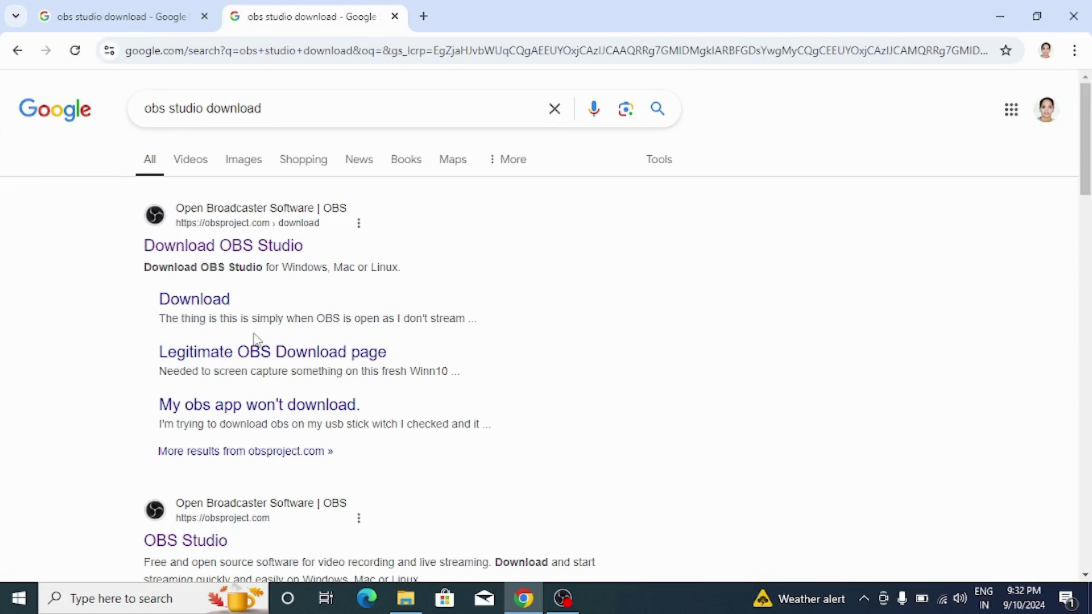
scroll(254, 425, down, 2)
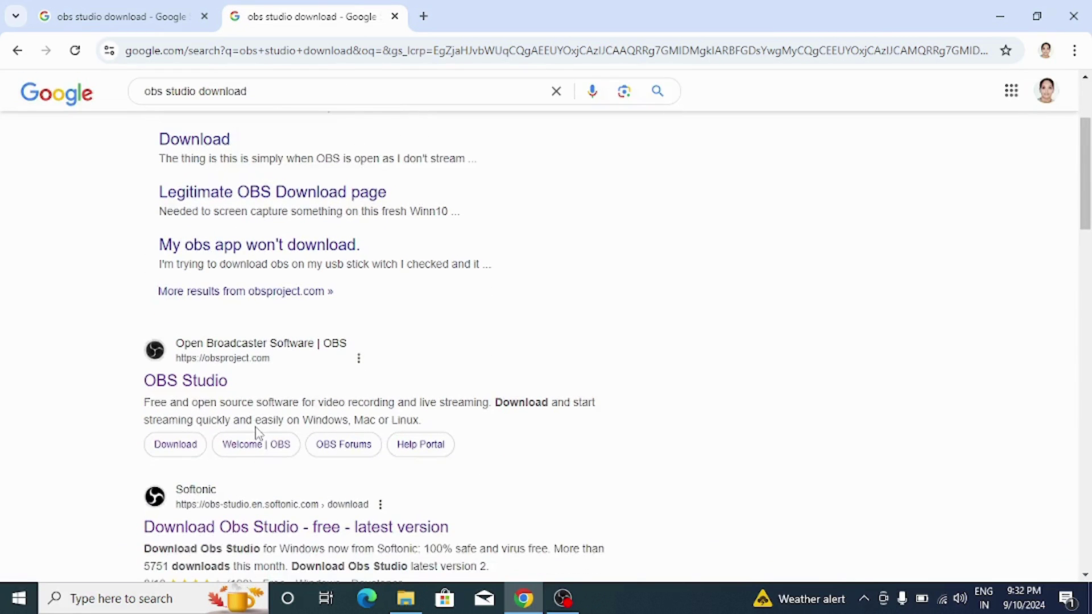
scroll(254, 433, up, 2)
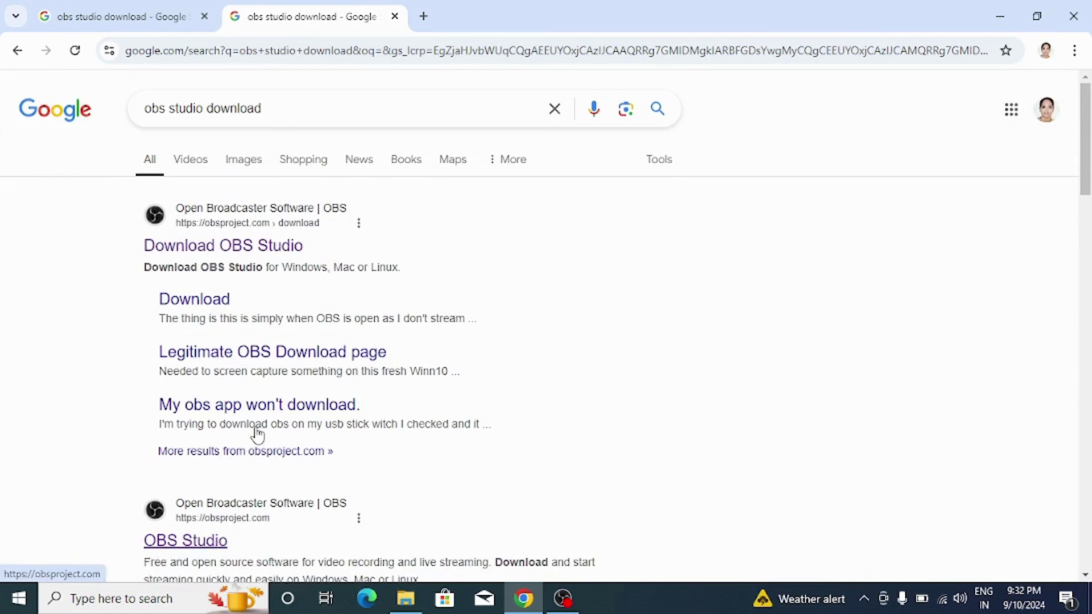
Open the official Download OBS Studio page and bring up the Downloads folder.
click(250, 247)
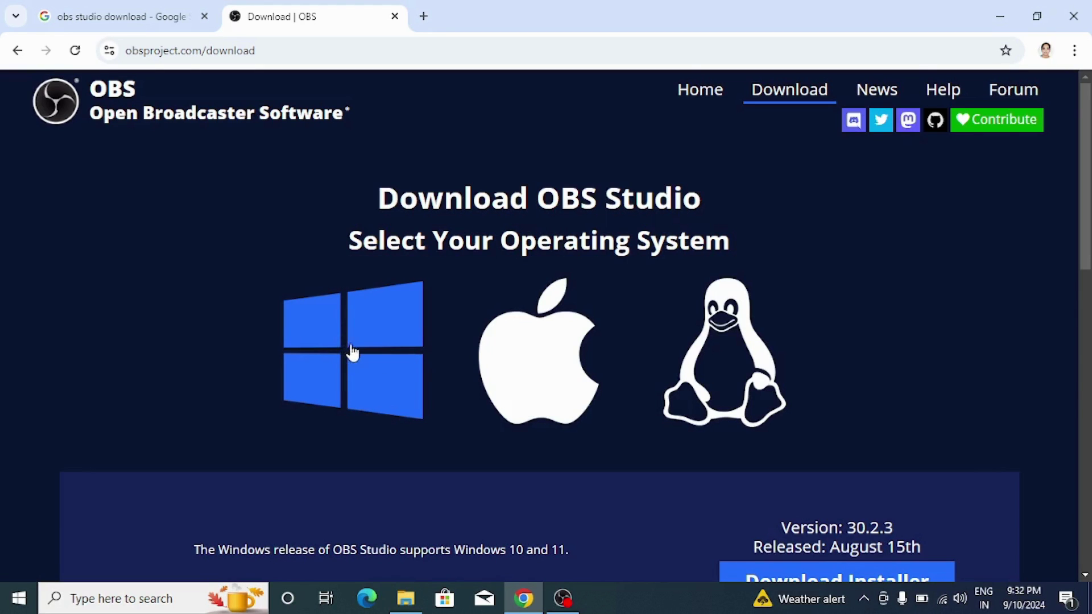
scroll(349, 352, down, 1)
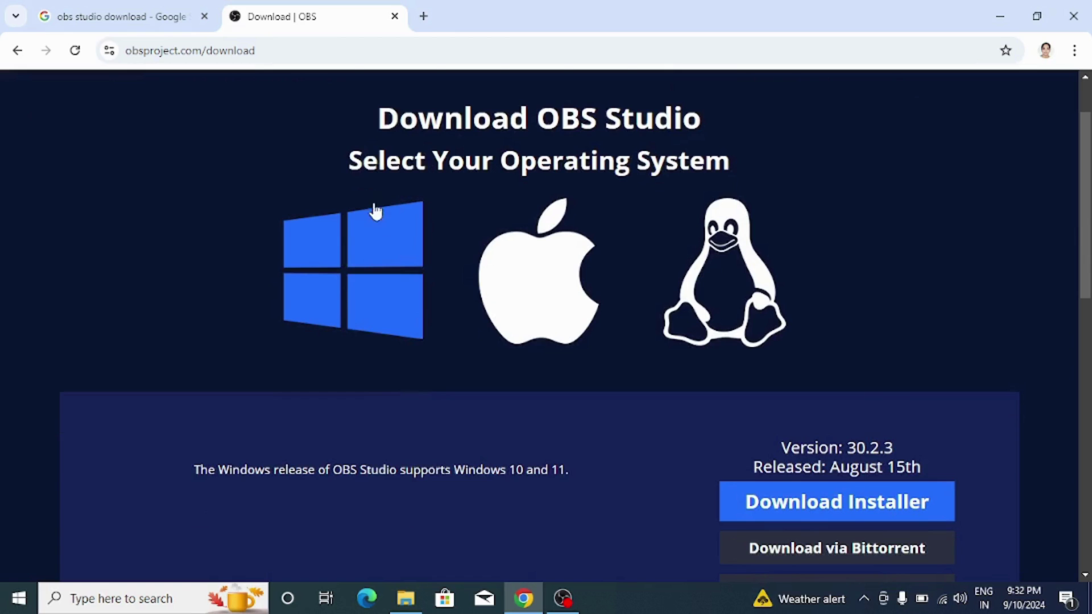
click(407, 598)
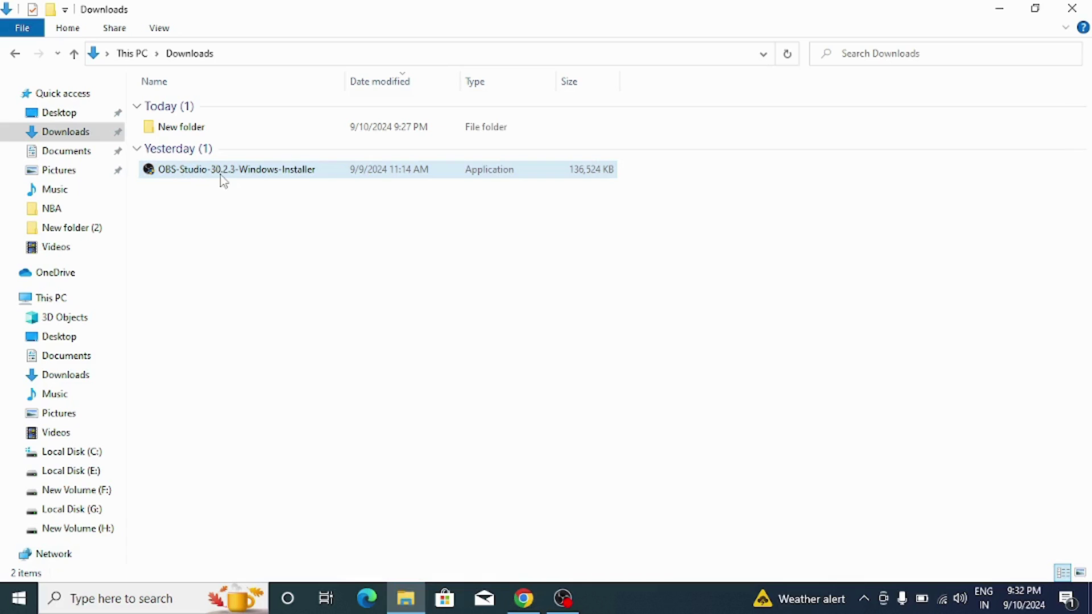
Run the OBS installer, dismiss the already-running warning, and close the Downloads folder.
click(164, 176)
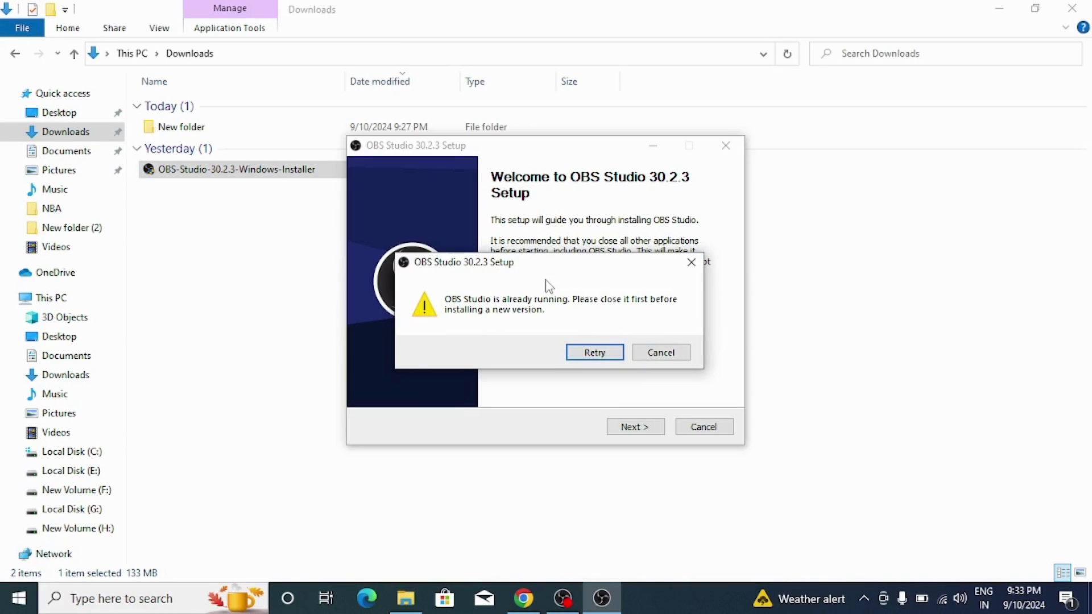
click(691, 263)
click(615, 335)
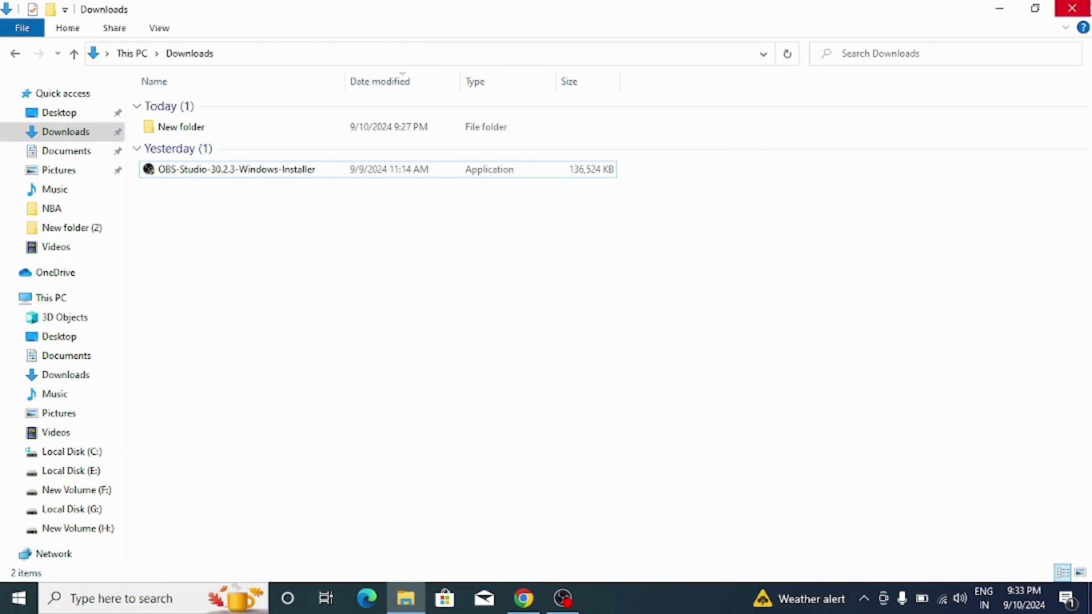
click(1073, 8)
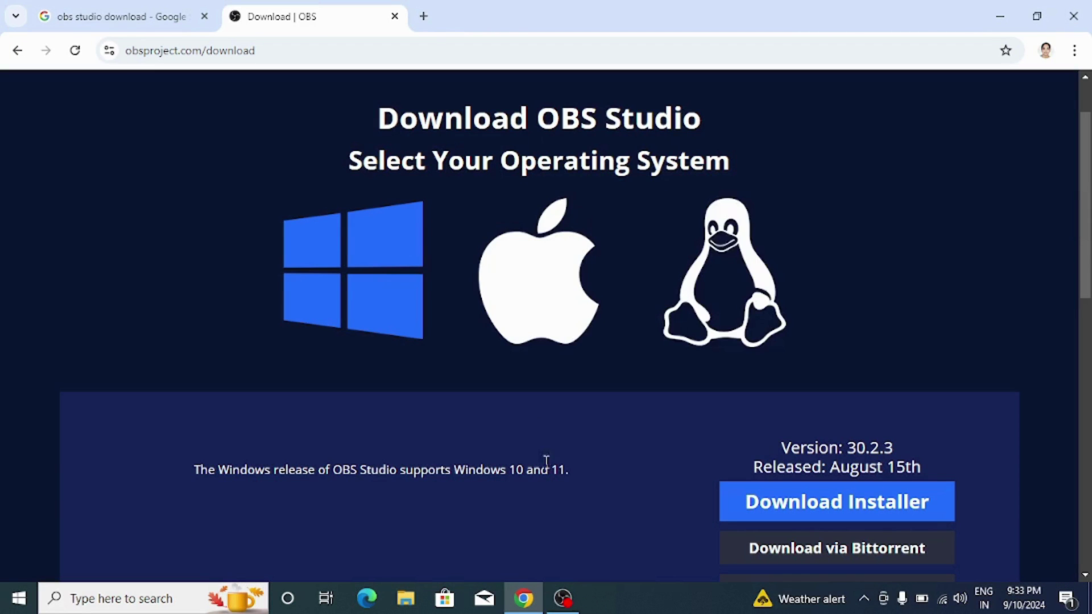
Bring OBS forward and browse the Sources add menu without adding anything.
click(562, 600)
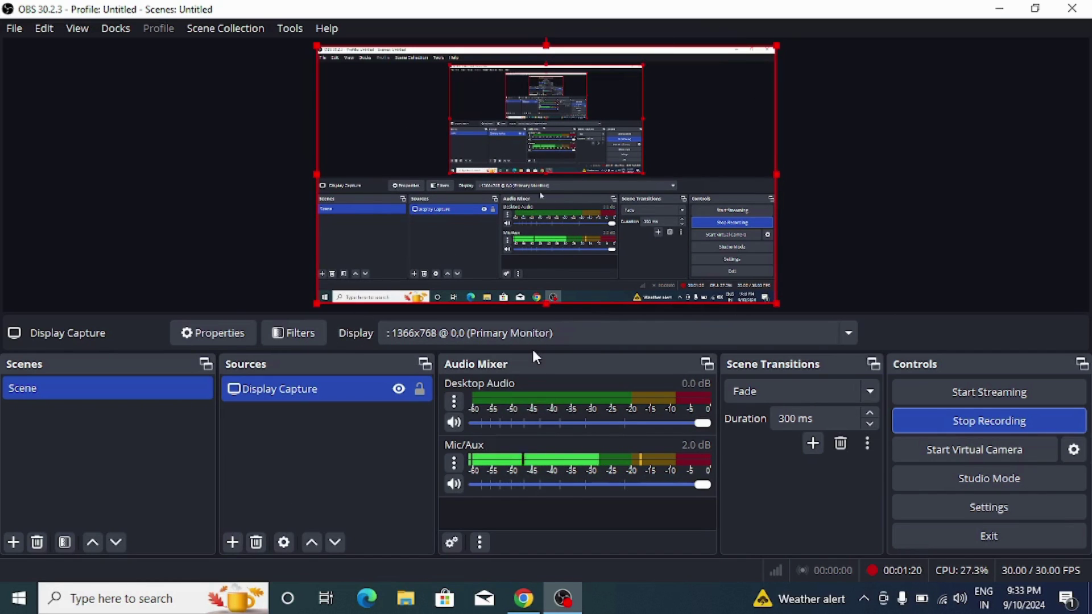
click(231, 543)
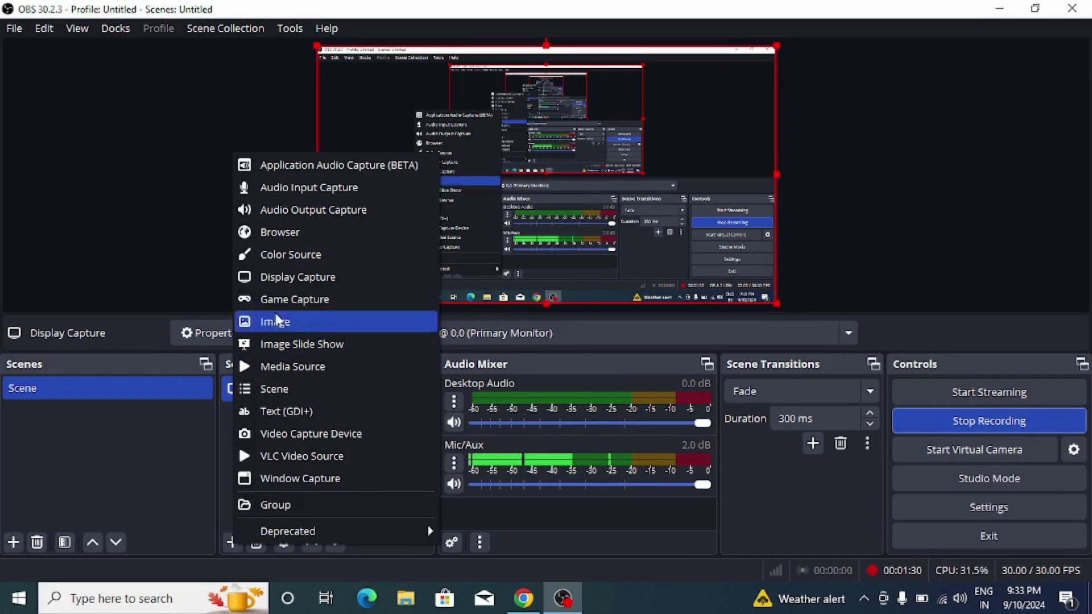
click(860, 183)
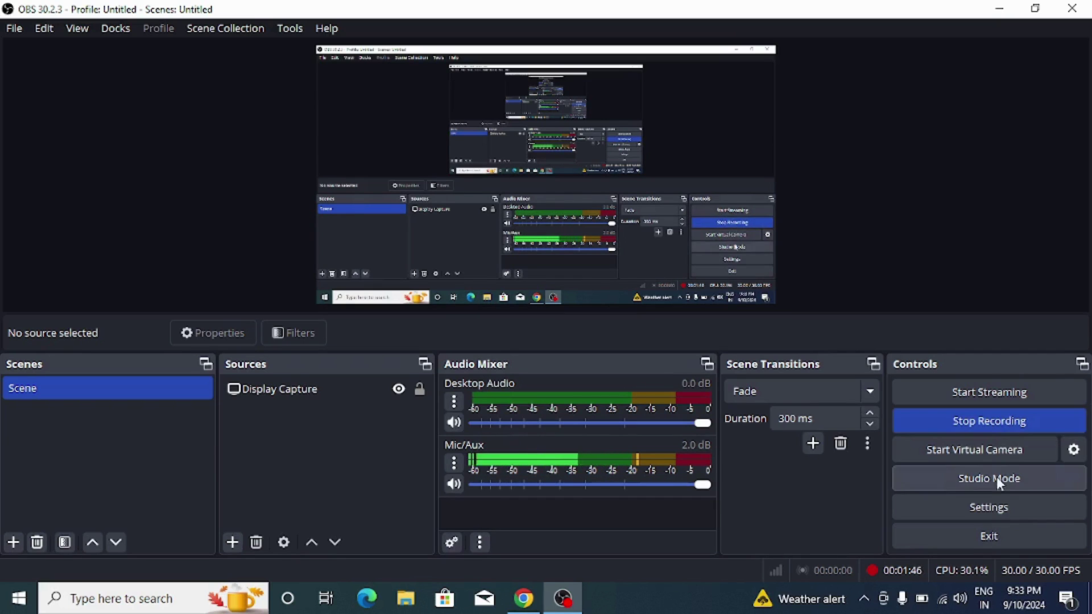
Set Output recording quality to 'High Quality, Medium File Size' and confirm with OK.
click(965, 504)
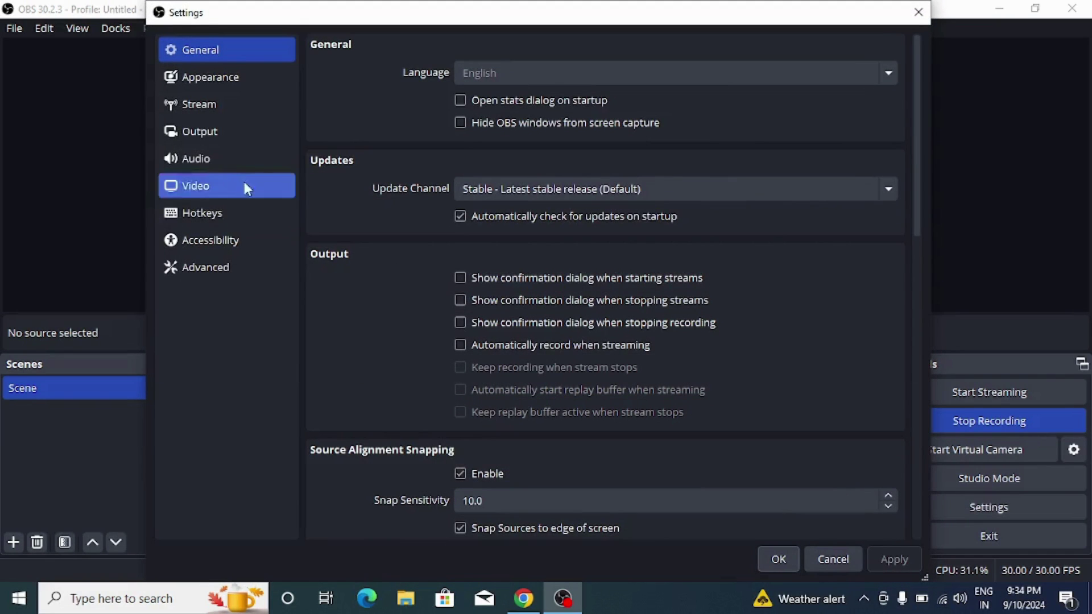
click(190, 130)
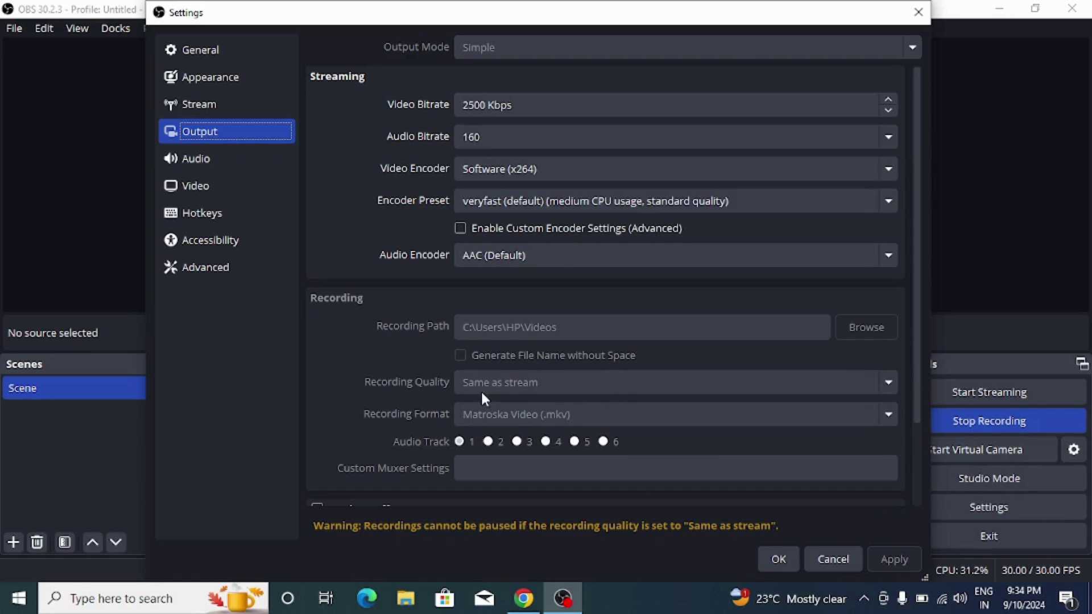
click(888, 382)
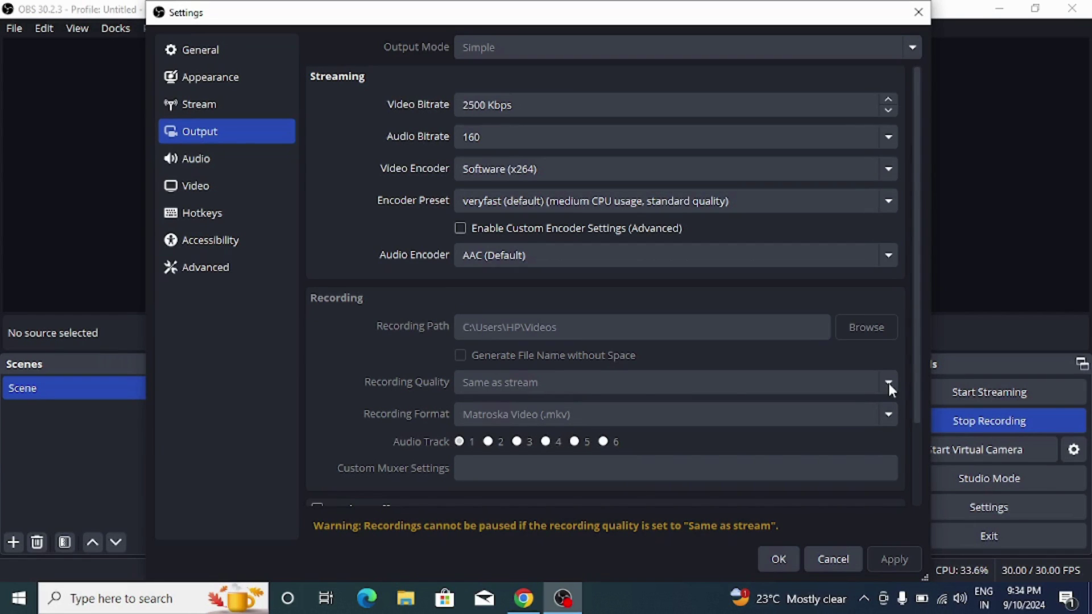
click(888, 383)
click(513, 396)
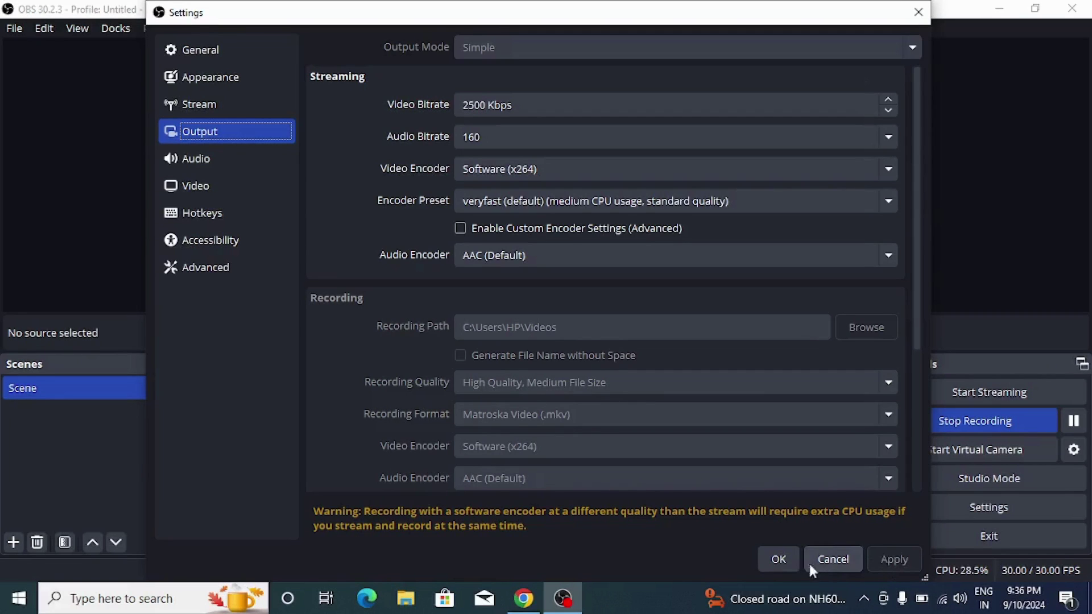
click(786, 558)
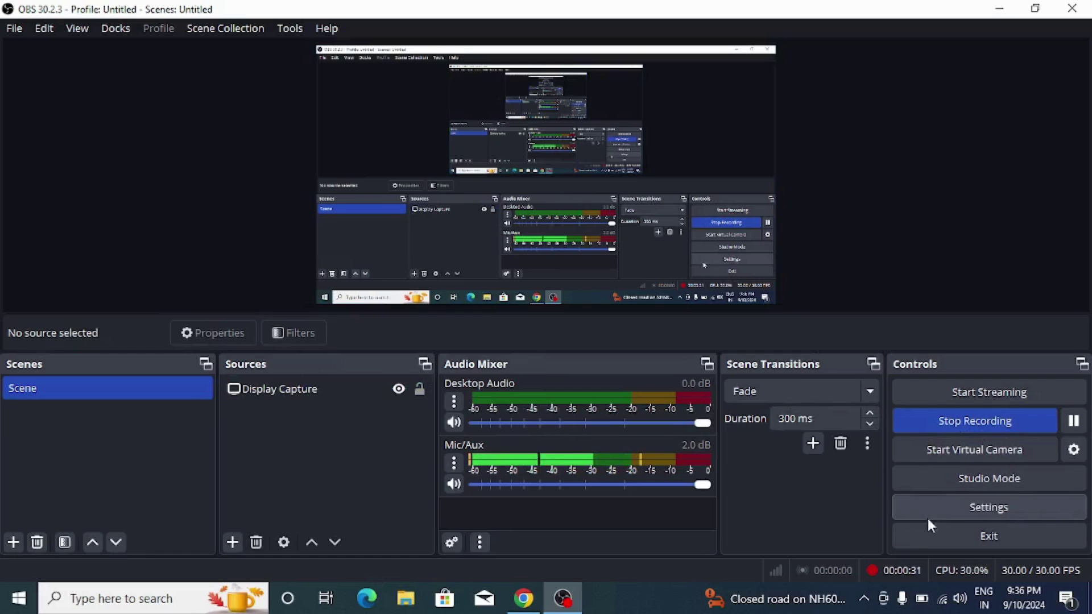
Assign Num Lock as the Start Recording hotkey in the Hotkeys settings.
click(963, 505)
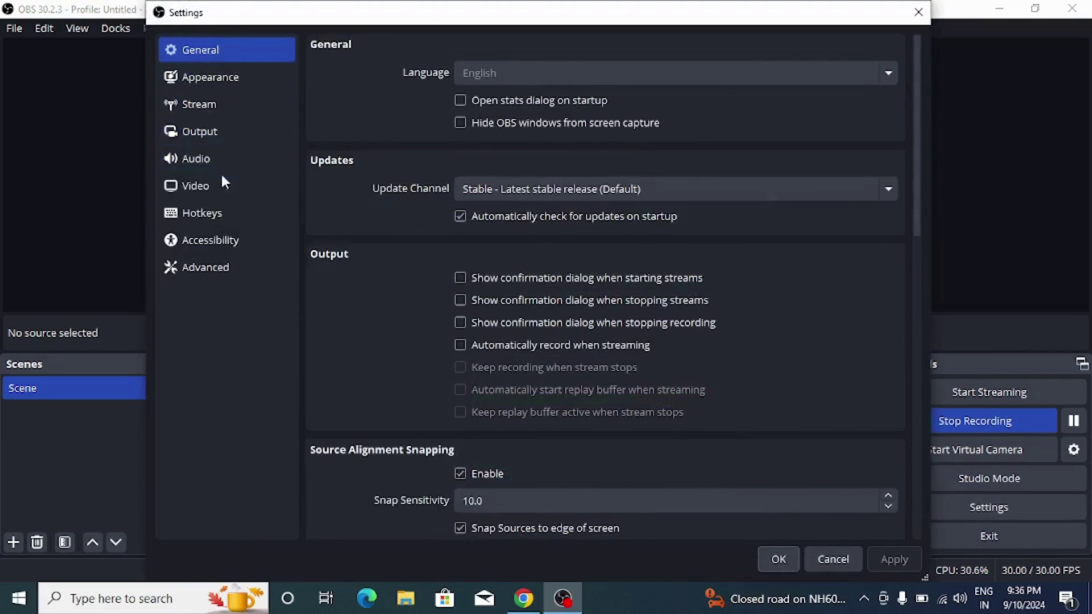
click(229, 211)
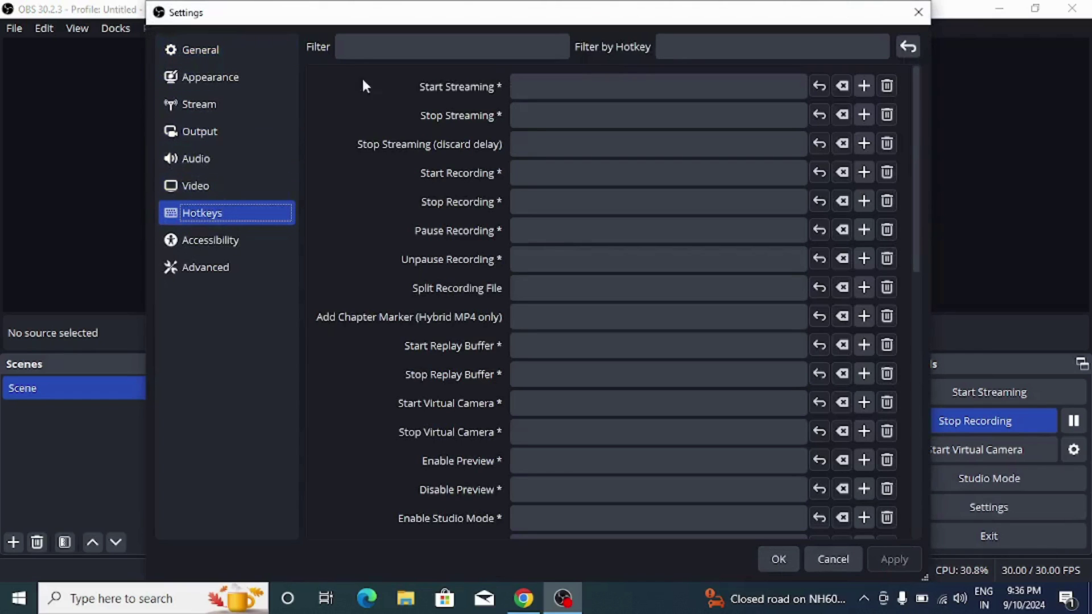
click(525, 177)
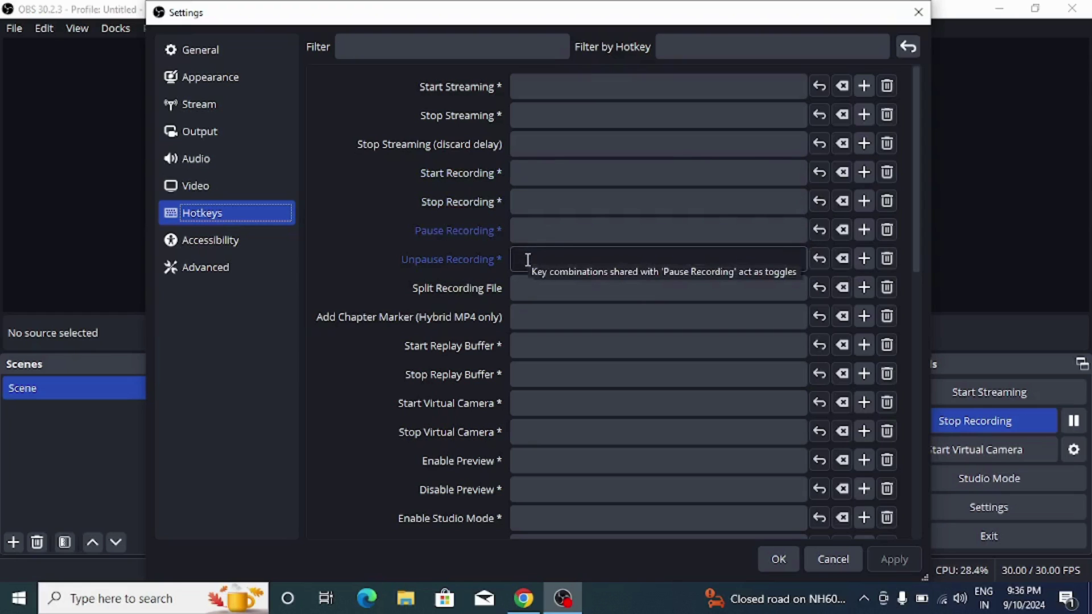
click(523, 175)
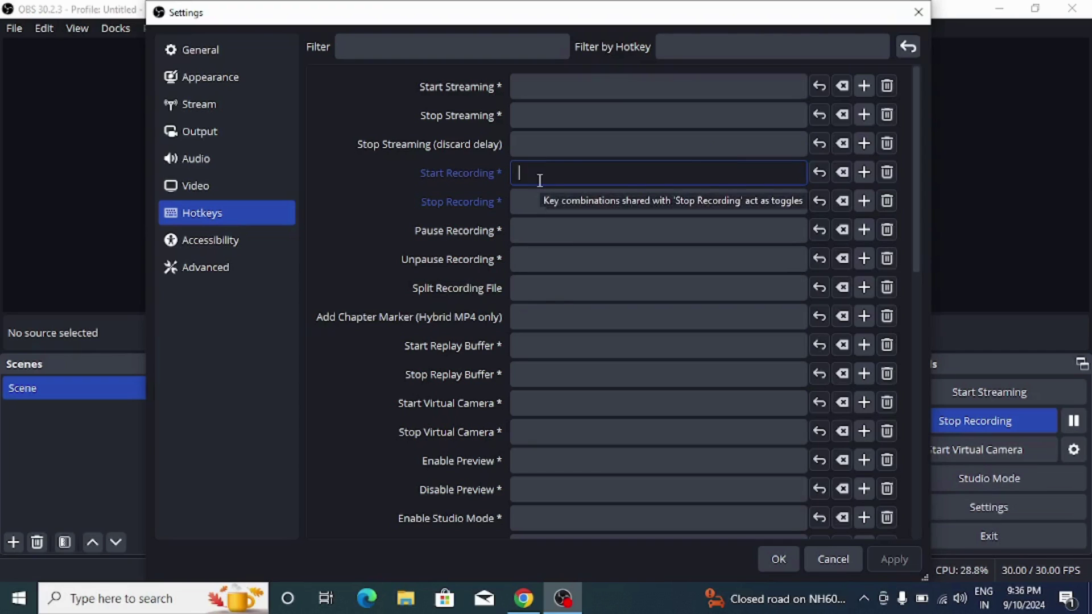
key(Num_Lock)
Assign Page Up to Stop, Ctrl to Pause and / to Unpause Recording, then apply.
click(521, 202)
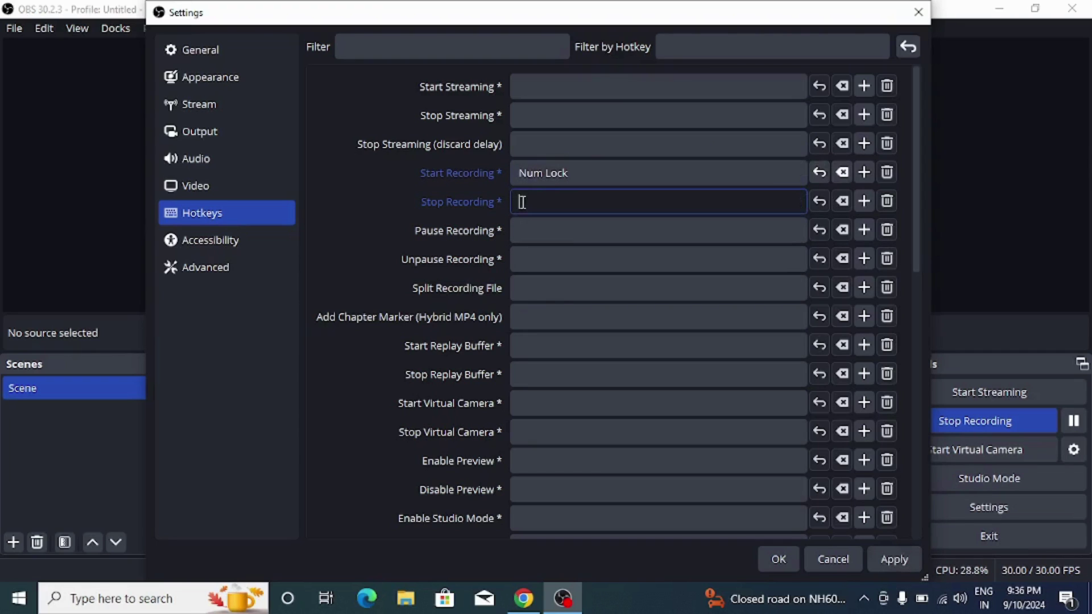
key(Page_Up)
text(Page Up)
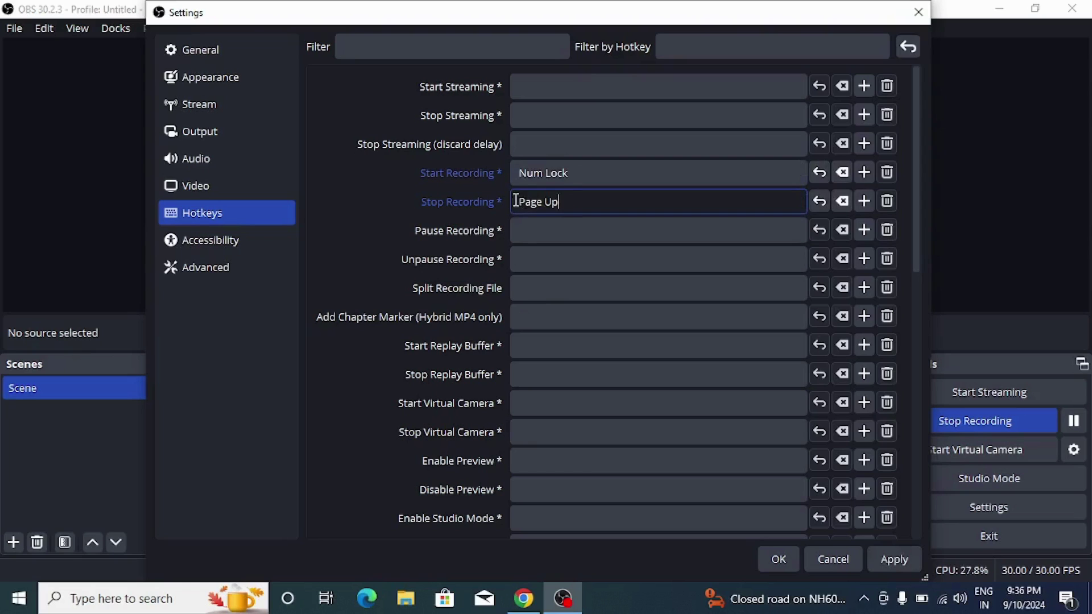
click(542, 231)
key(ctrl)
text(Ctrl)
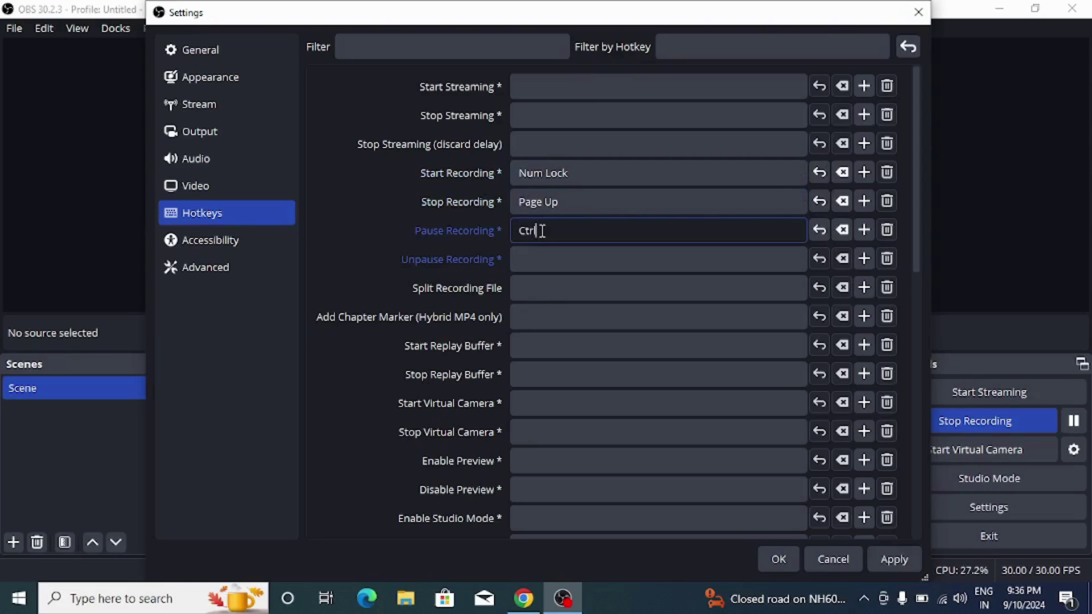
click(524, 260)
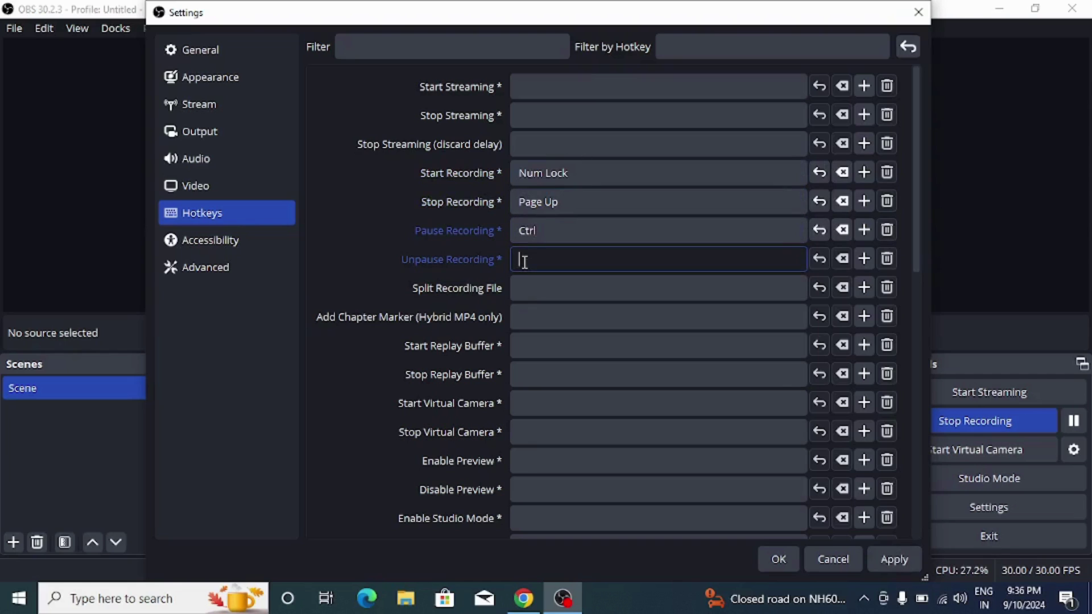
key(slash)
text(/)
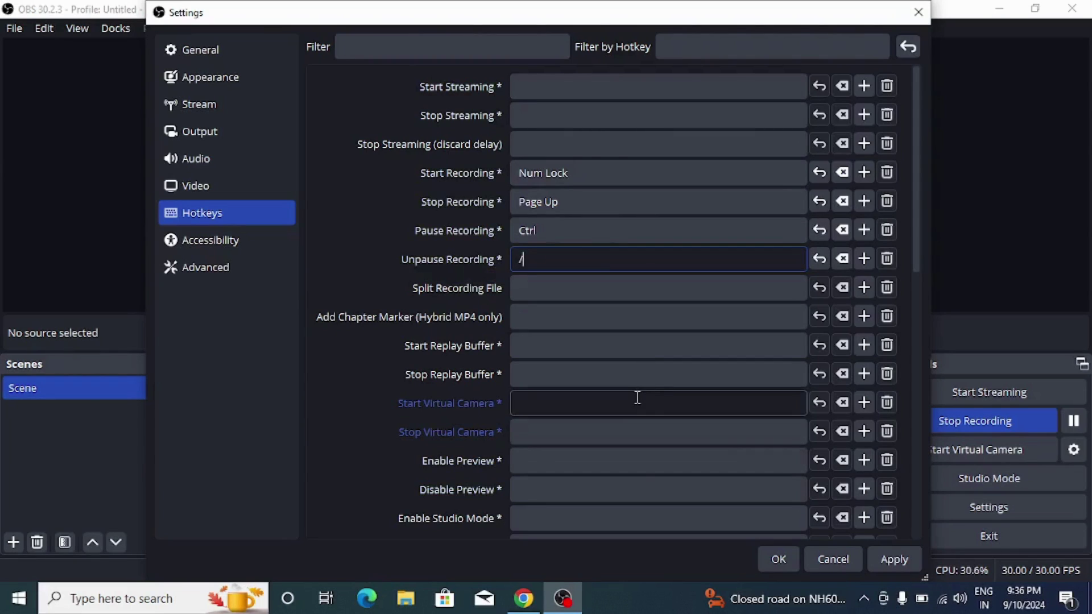
click(885, 557)
click(783, 554)
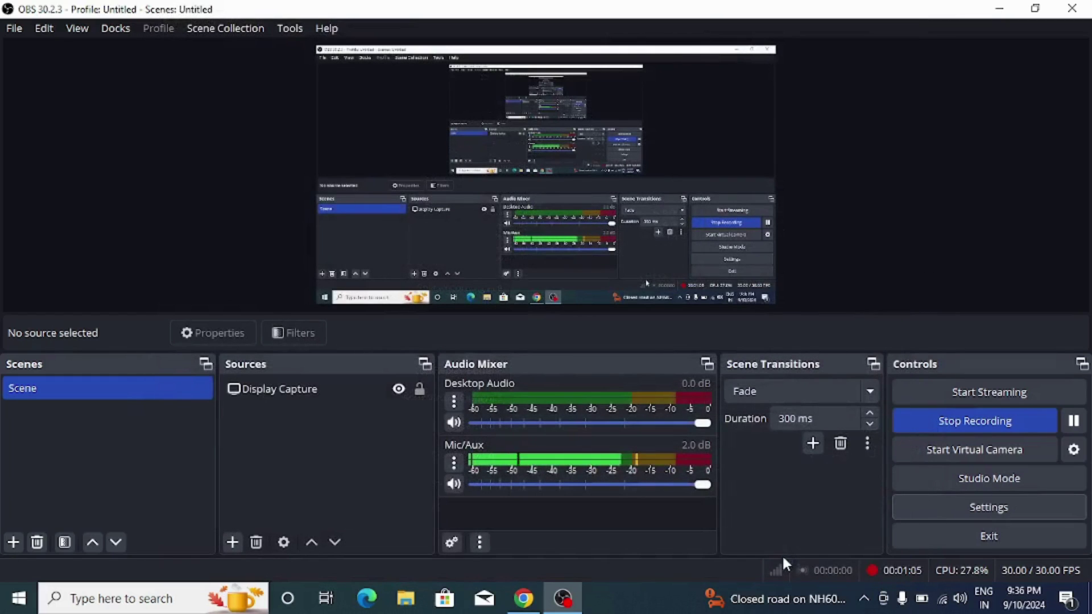